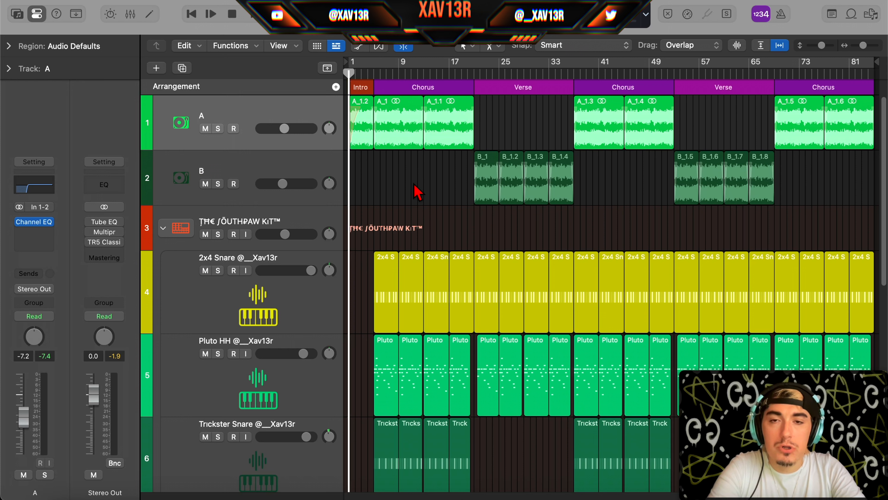
Select the A_1 region on track A and open the TR5 Classic Clipper on the Stereo Out channel to examine its settings.
{"action": "left_click", "coordinate": [414, 140]}
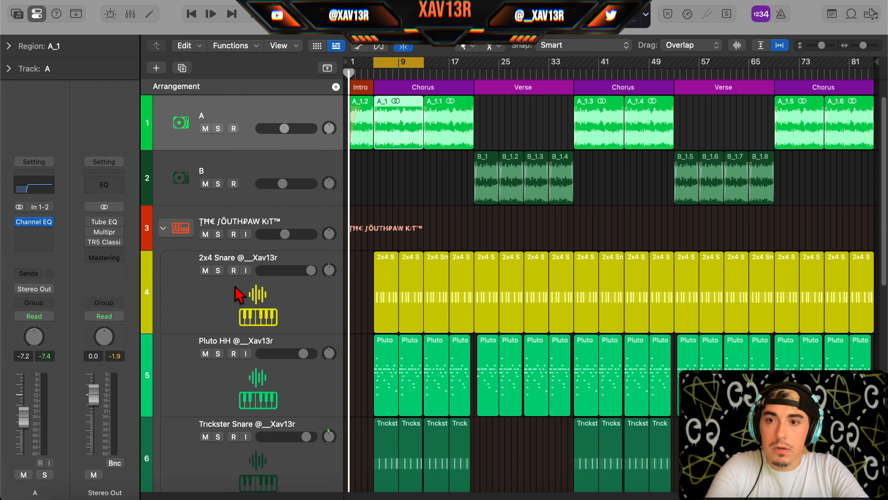
{"action": "left_click", "coordinate": [105, 242]}
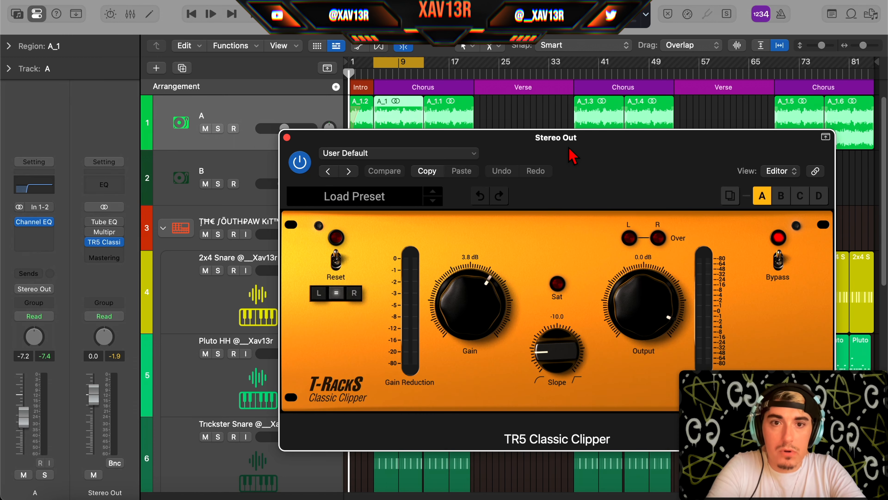
{"action": "left_click_drag", "start_coordinate": [572, 151], "coordinate": [492, 80]}
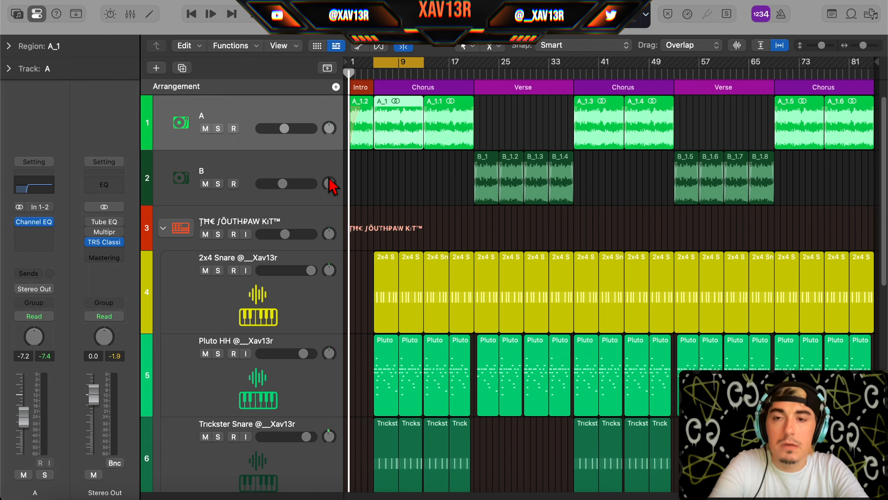
Lower the volume faders of the 2x4 Snare, Pluto HH and Trickster Snare tracks to minimum.
{"action": "scroll", "coordinate": [404, 140], "scroll_direction": "up", "scroll_amount": 5}
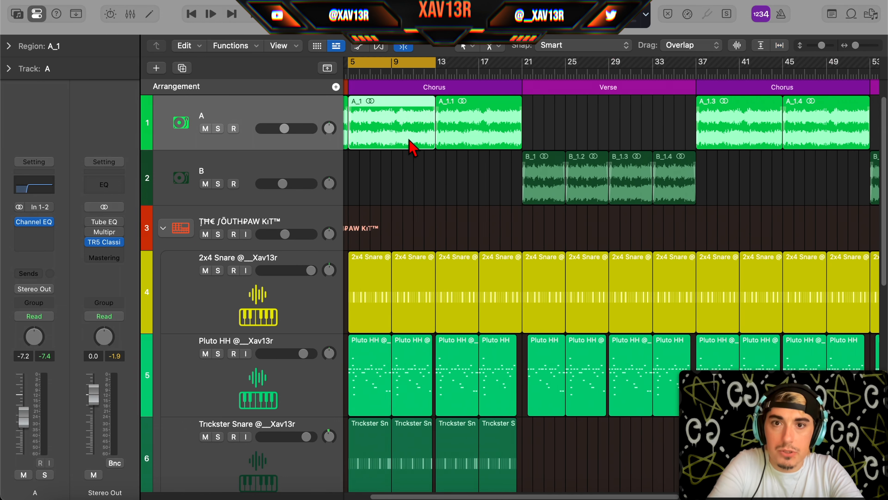
{"action": "scroll", "coordinate": [404, 140], "scroll_direction": "left", "scroll_amount": 5}
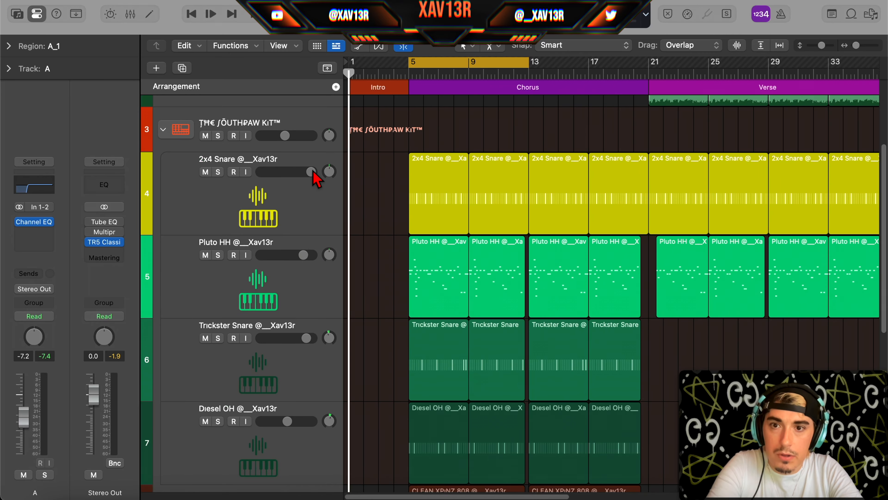
{"action": "left_click_drag", "start_coordinate": [310, 173], "coordinate": [16, 277]}
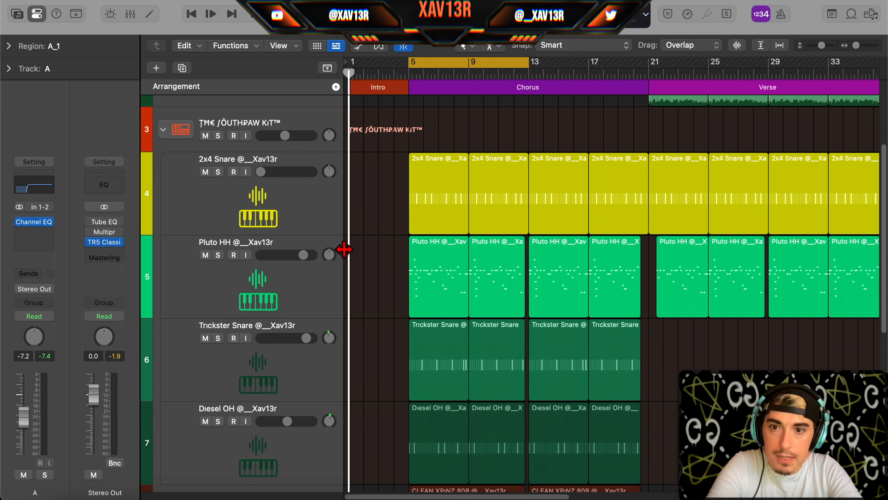
{"action": "left_click_drag", "start_coordinate": [309, 255], "coordinate": [147, 273]}
{"action": "left_click_drag", "start_coordinate": [306, 339], "coordinate": [3, 391]}
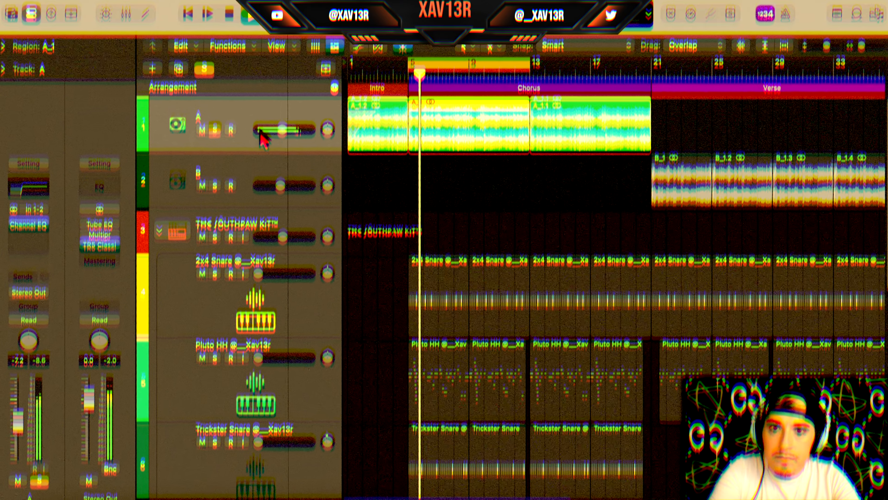
Set track A's volume to -6.8 dB and raise the 2x4 Snare against it while playing the chorus.
{"action": "left_click_drag", "start_coordinate": [282, 130], "coordinate": [273, 135]}
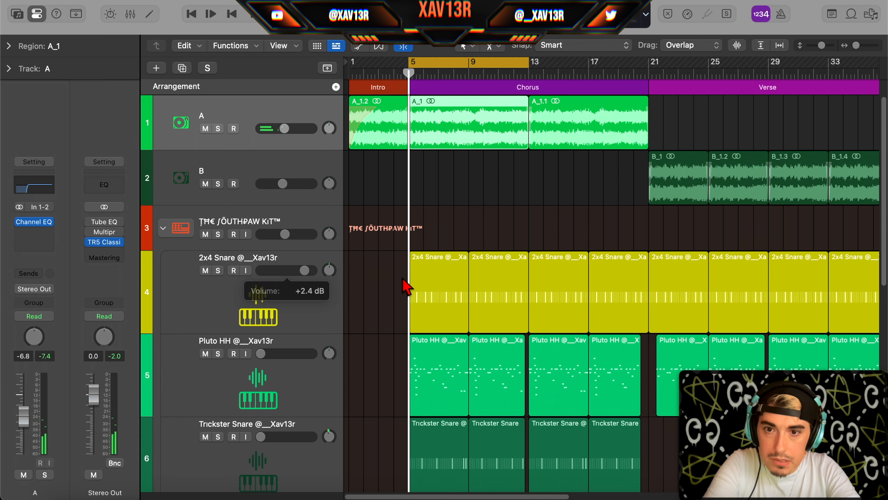
{"action": "key", "text": "space"}
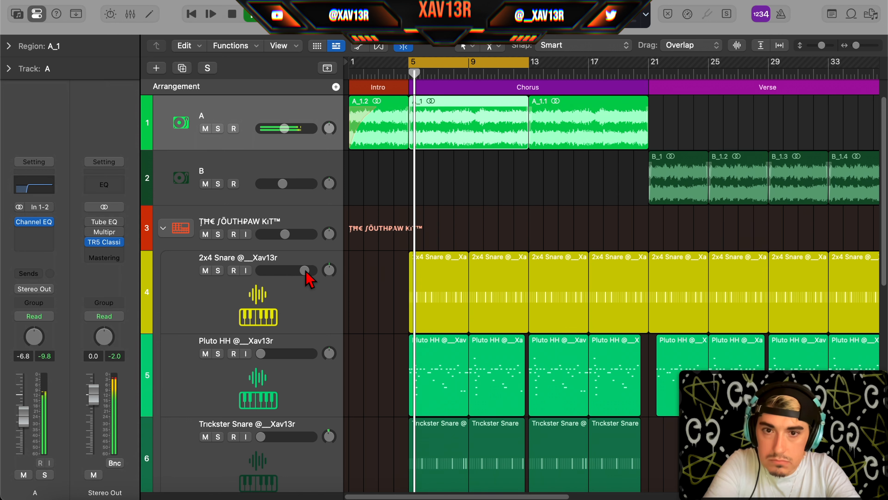
{"action": "left_click_drag", "start_coordinate": [305, 271], "coordinate": [307, 271]}
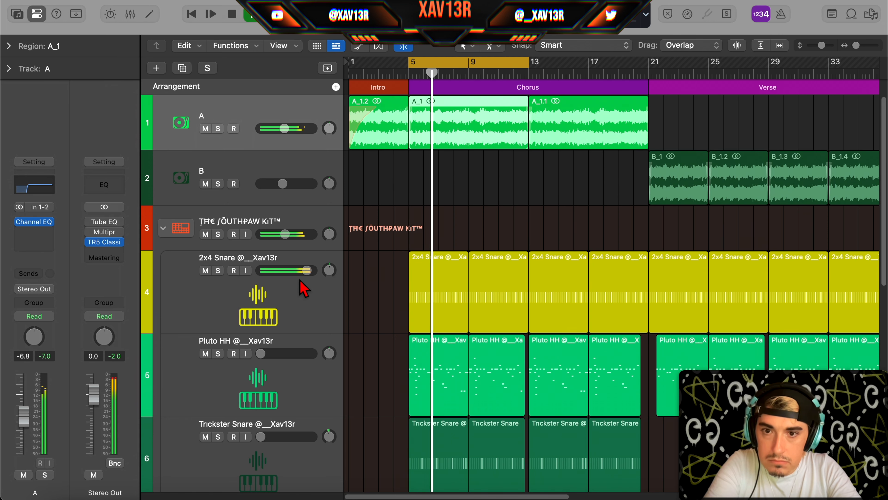
{"action": "key", "text": "space"}
{"action": "left_click", "coordinate": [286, 274]}
Raise the Pluto HH volume to about -0.3 dB and bring up the Trickster Snare to sit with the drums.
{"action": "scroll", "coordinate": [291, 298], "scroll_direction": "down", "scroll_amount": 3}
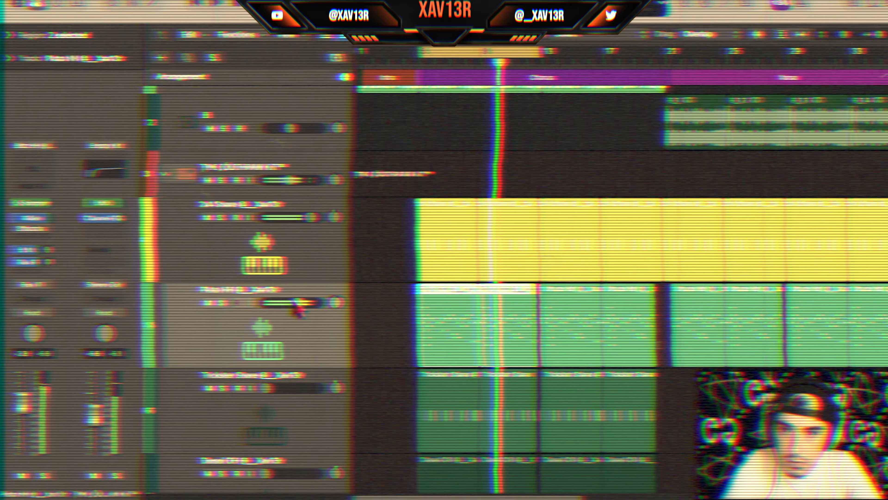
{"action": "left_click_drag", "start_coordinate": [297, 303], "coordinate": [378, 255]}
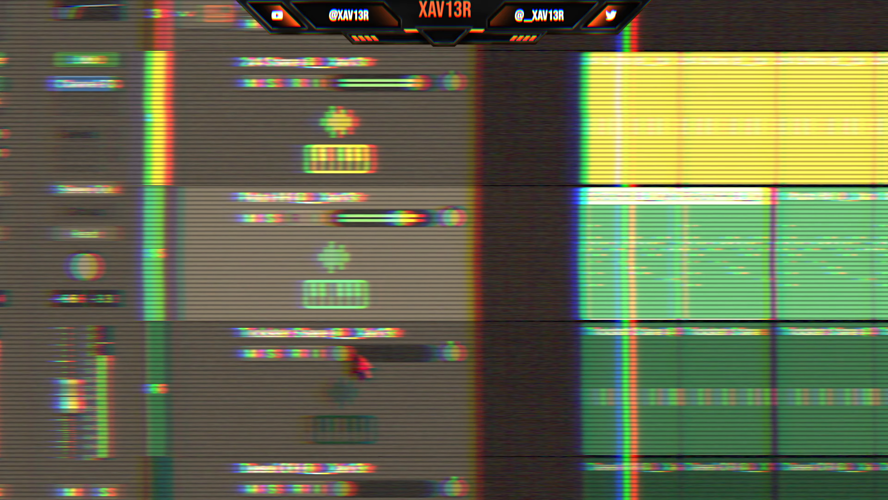
{"action": "left_click_drag", "start_coordinate": [323, 364], "coordinate": [339, 366]}
{"action": "left_click_drag", "start_coordinate": [442, 349], "coordinate": [560, 331]}
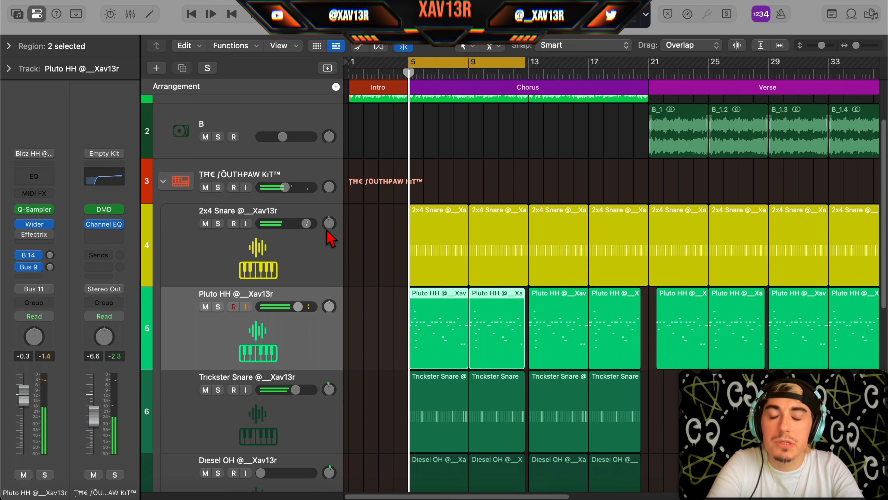
Raise the Diesel OH volume to a moderate level beneath the other drums during playback.
{"action": "scroll", "coordinate": [315, 231], "scroll_direction": "down", "scroll_amount": 3}
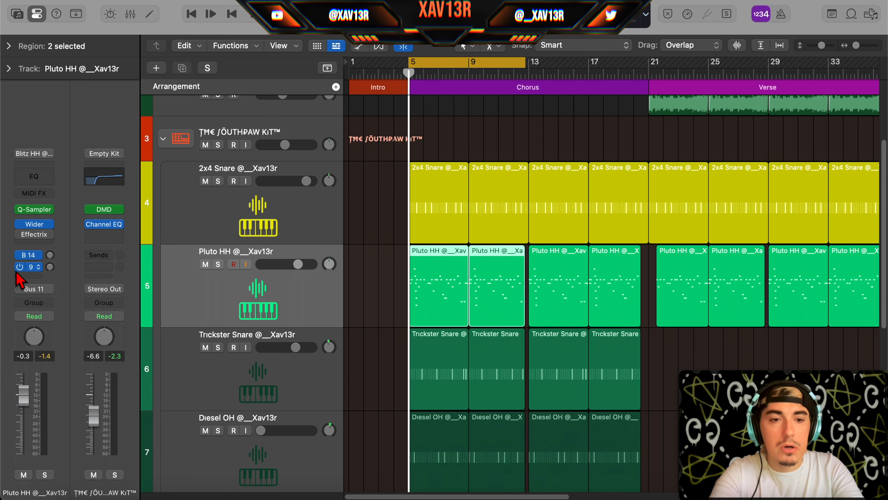
{"action": "left_click_drag", "start_coordinate": [261, 431], "coordinate": [283, 431]}
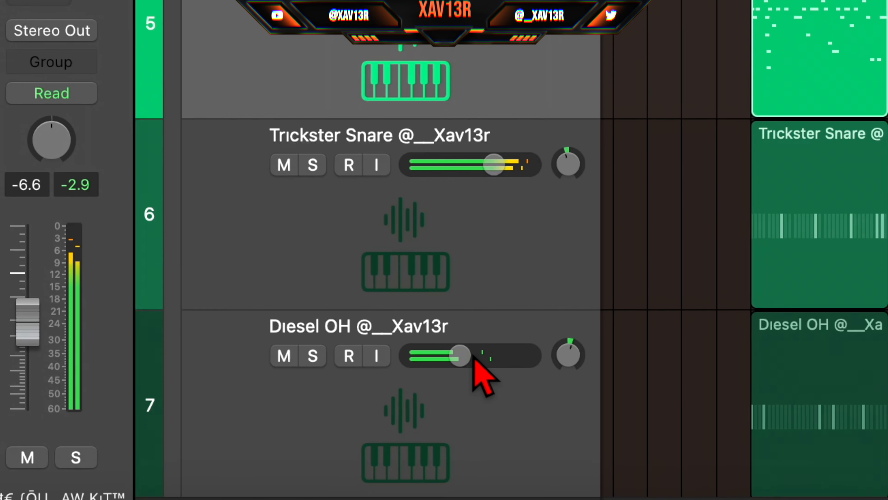
{"action": "left_click_drag", "start_coordinate": [472, 354], "coordinate": [469, 355]}
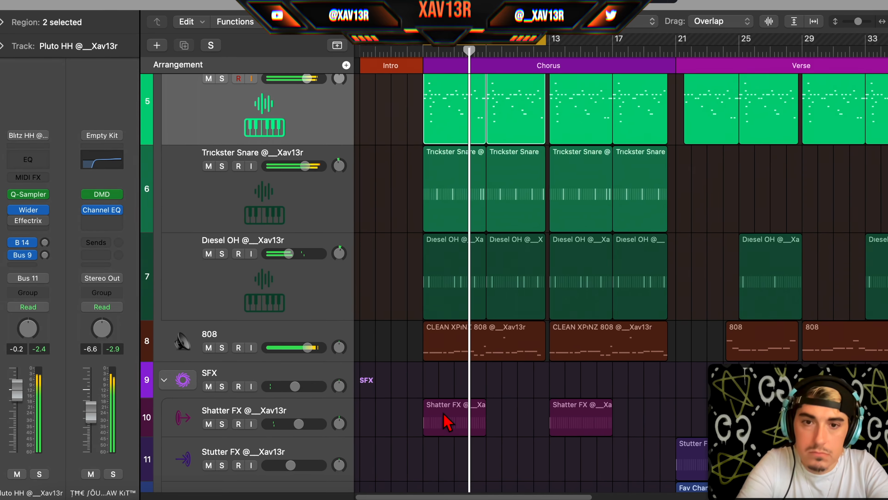
Select the first CLEAN XPiNZ 808 region and look at the 808 track's Quick Sampler, closing it when done.
{"action": "left_click", "coordinate": [470, 341]}
{"action": "left_click", "coordinate": [28, 193]}
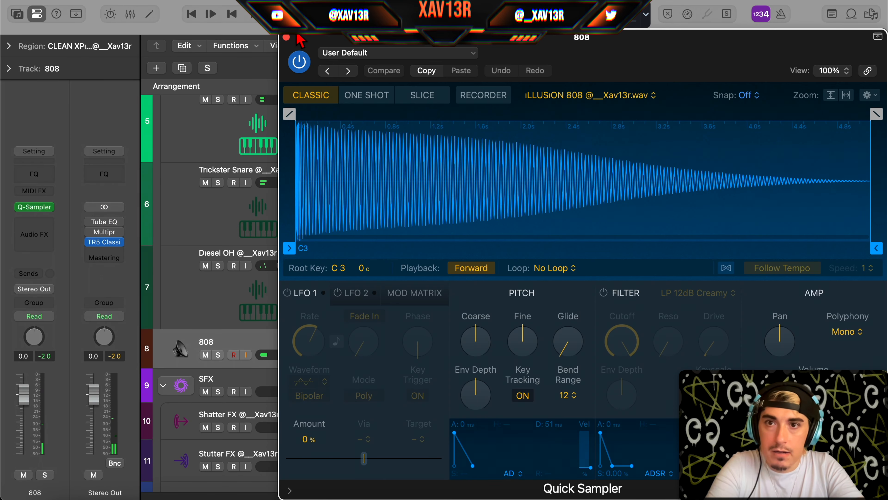
{"action": "left_click", "coordinate": [286, 36]}
Play back the chorus and check the levels of all tracks from sample A down to the SFX.
{"action": "scroll", "coordinate": [453, 158], "scroll_direction": "up", "scroll_amount": 5}
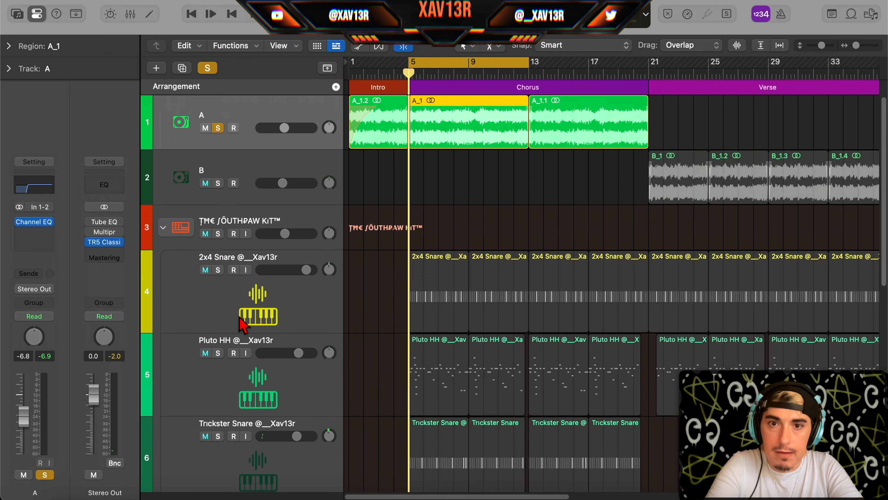
{"action": "scroll", "coordinate": [243, 323], "scroll_direction": "down", "scroll_amount": 5}
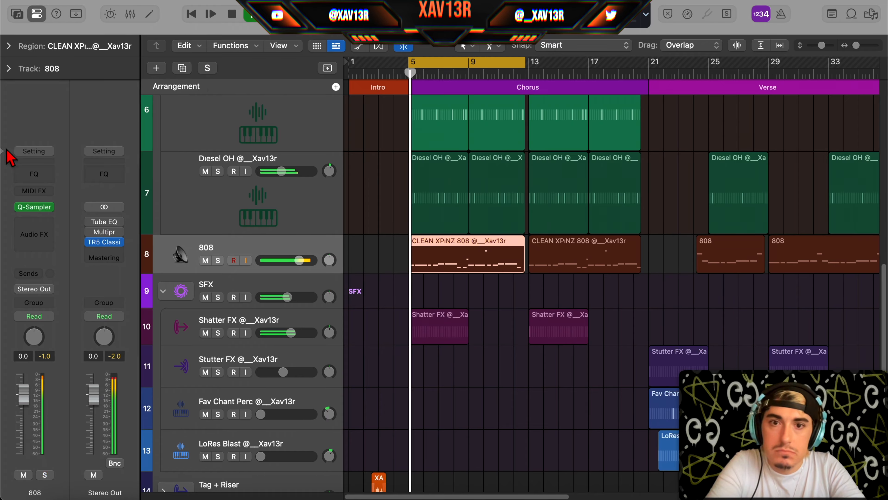
{"action": "scroll", "coordinate": [474, 356], "scroll_direction": "up", "scroll_amount": 10}
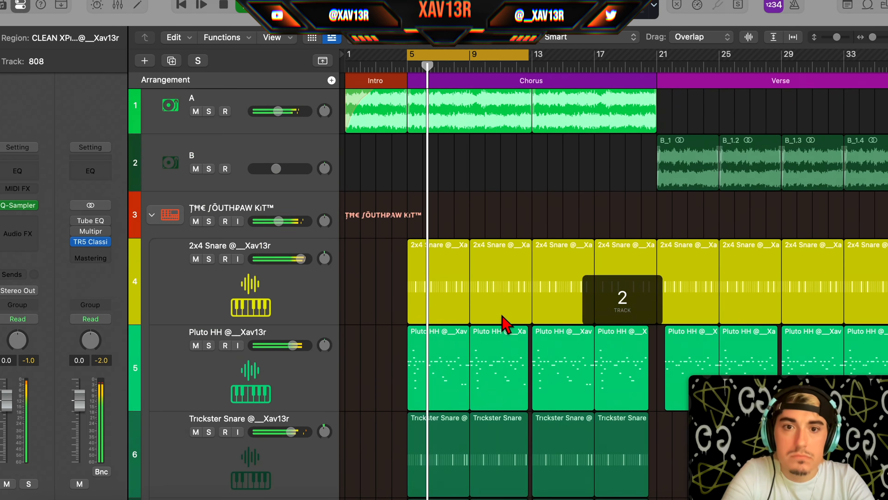
{"action": "scroll", "coordinate": [532, 319], "scroll_direction": "down", "scroll_amount": 10}
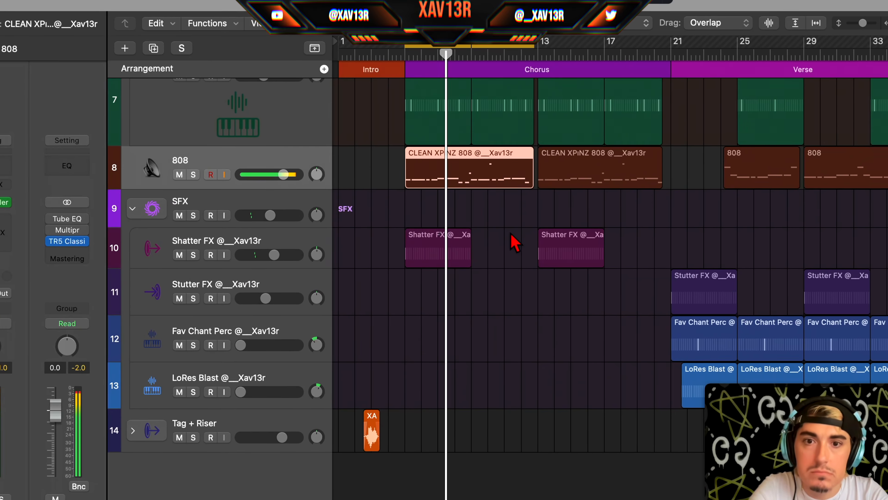
Set track B's volume to -7.8 dB while soloed with track A, and end playback and soloing.
{"action": "scroll", "coordinate": [516, 264], "scroll_direction": "up", "scroll_amount": 5}
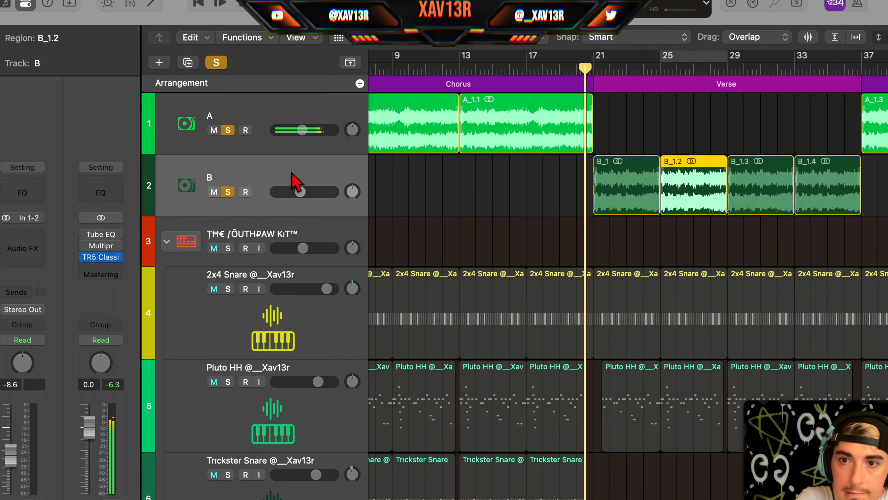
{"action": "left_click", "coordinate": [282, 185]}
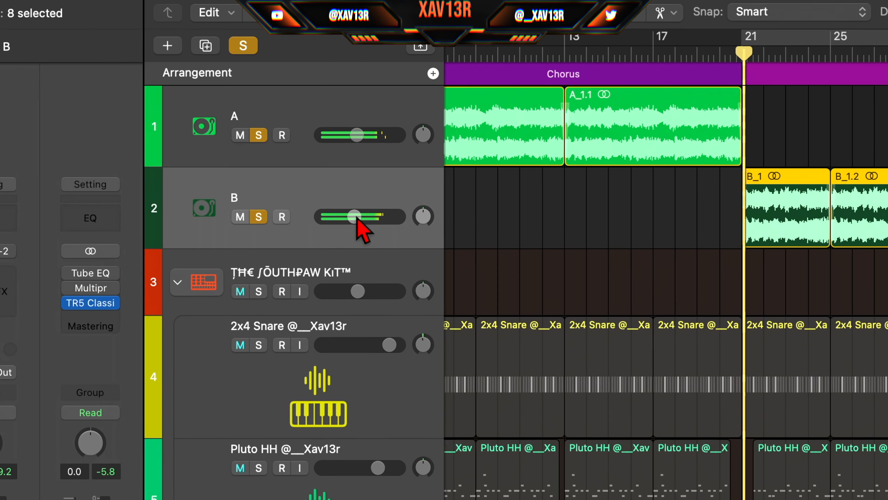
{"action": "left_click_drag", "start_coordinate": [357, 220], "coordinate": [358, 221]}
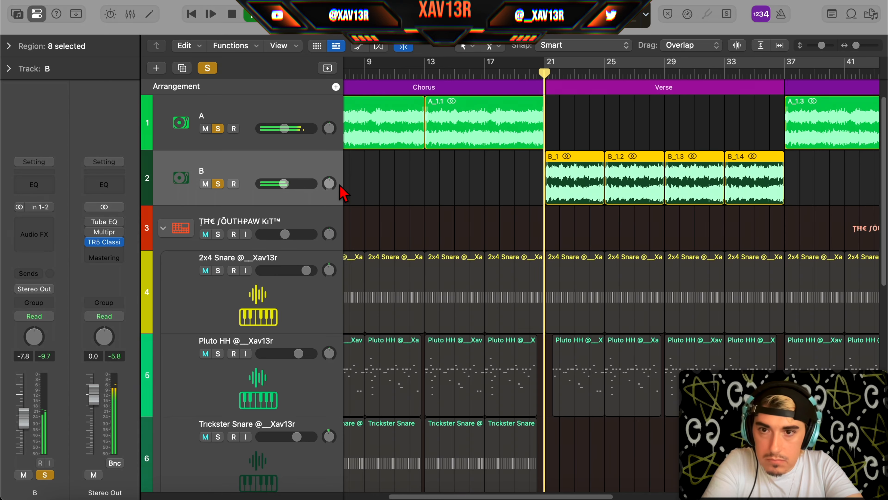
{"action": "key", "text": "space"}
{"action": "key", "text": "ctrl+s"}
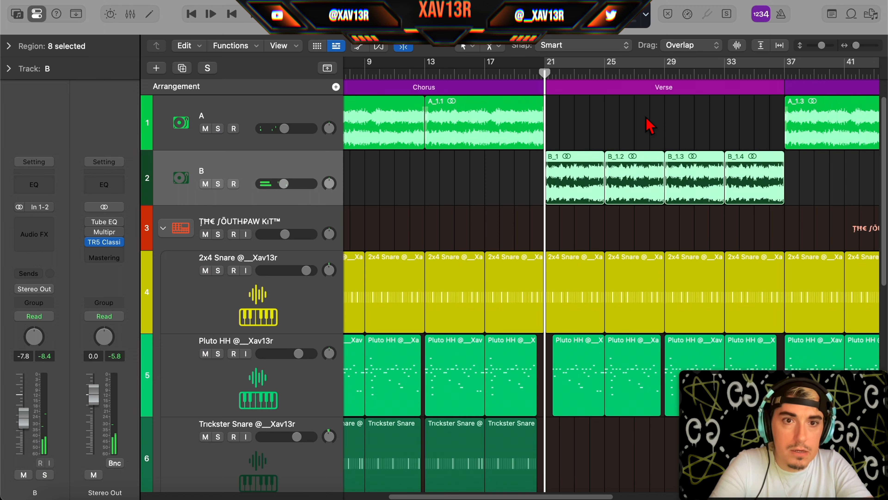
Play the verse and raise the Fav Chant Perc and LoRes Blast volumes from minimum to blend with the mix.
{"action": "scroll", "coordinate": [637, 194], "scroll_direction": "right", "scroll_amount": 5}
{"action": "scroll", "coordinate": [625, 204], "scroll_direction": "down", "scroll_amount": 10}
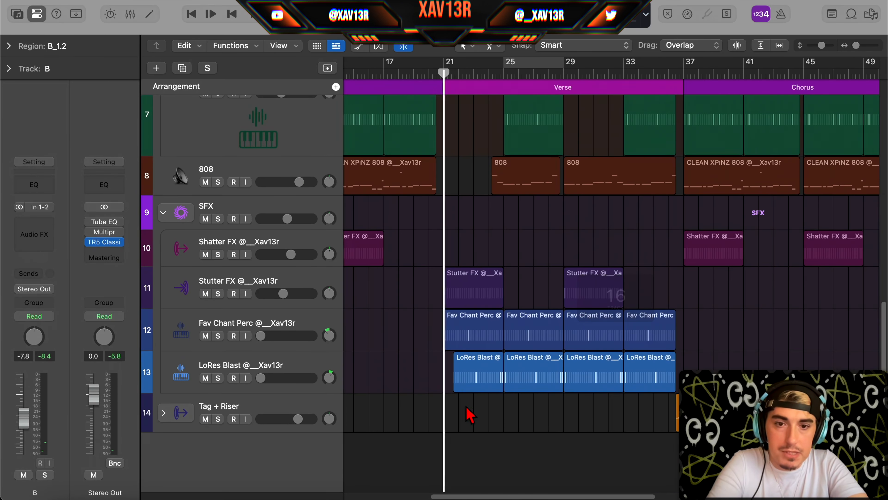
{"action": "key", "text": "space"}
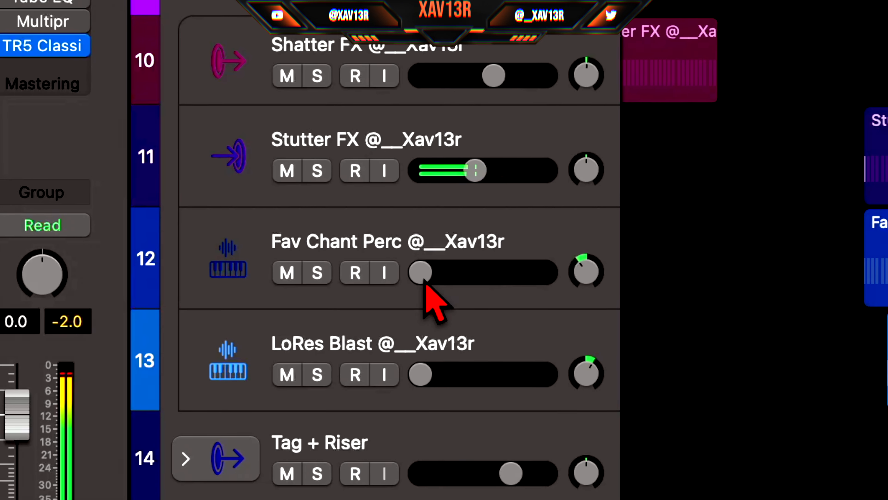
{"action": "left_click_drag", "start_coordinate": [261, 336], "coordinate": [285, 336]}
{"action": "mouse_move", "coordinate": [468, 276]}
{"action": "left_mouse_down"}
{"action": "mouse_move", "coordinate": [458, 276]}
{"action": "mouse_move", "coordinate": [466, 276]}
{"action": "left_mouse_up"}
{"action": "left_click_drag", "start_coordinate": [396, 299], "coordinate": [398, 299]}
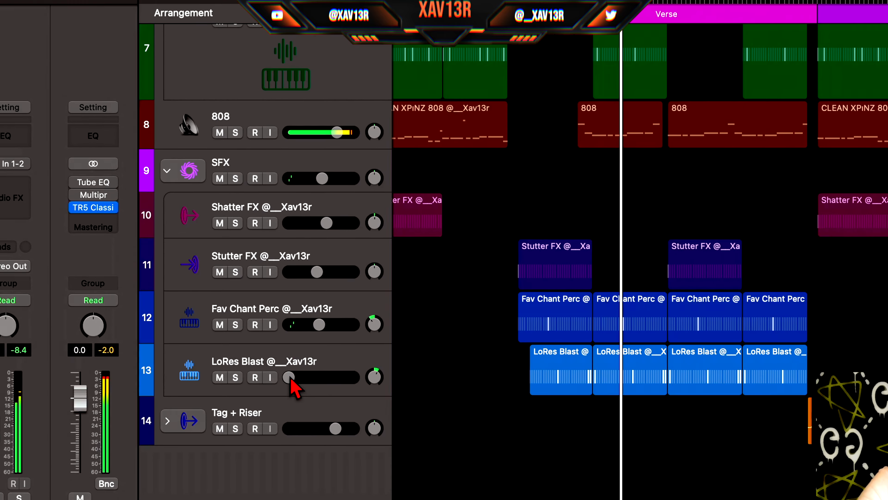
{"action": "left_click_drag", "start_coordinate": [285, 378], "coordinate": [322, 377]}
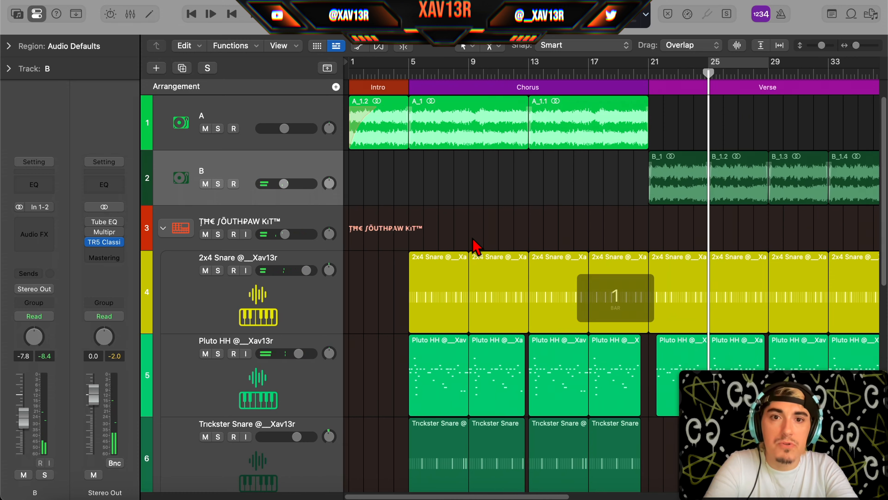
Select the A_1 region in the chorus and reopen the TR5 Classic Clipper on the Stereo Out channel for review.
{"action": "left_click", "coordinate": [468, 120]}
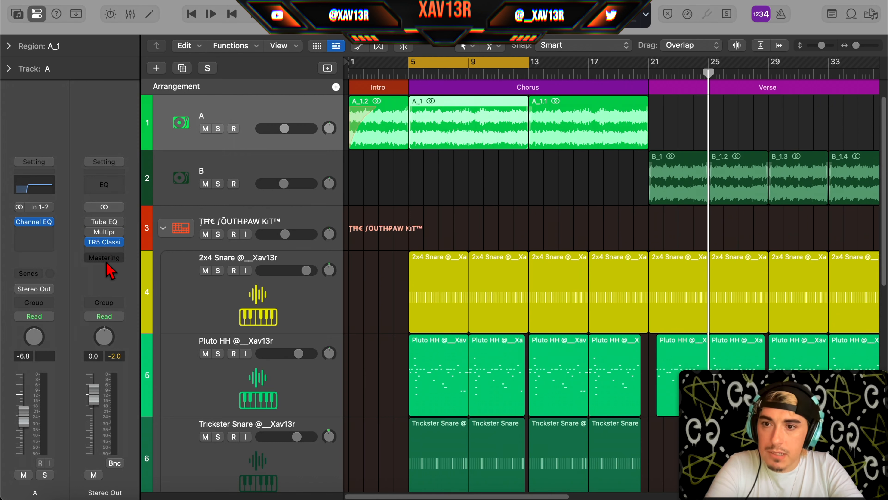
{"action": "left_click", "coordinate": [105, 242]}
{"action": "left_click_drag", "start_coordinate": [554, 75], "coordinate": [545, 50]}
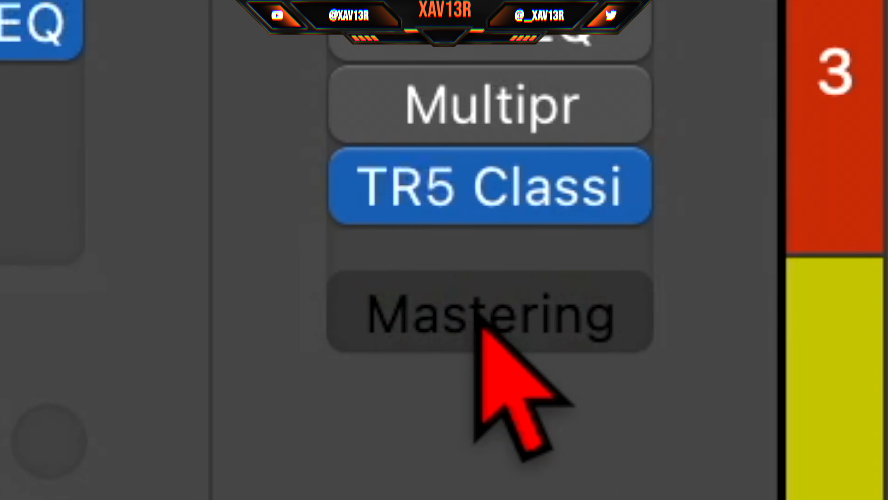
Load Mastering Assistant on the Stereo Out channel, look over its settings and close its window.
{"action": "left_click", "coordinate": [435, 489]}
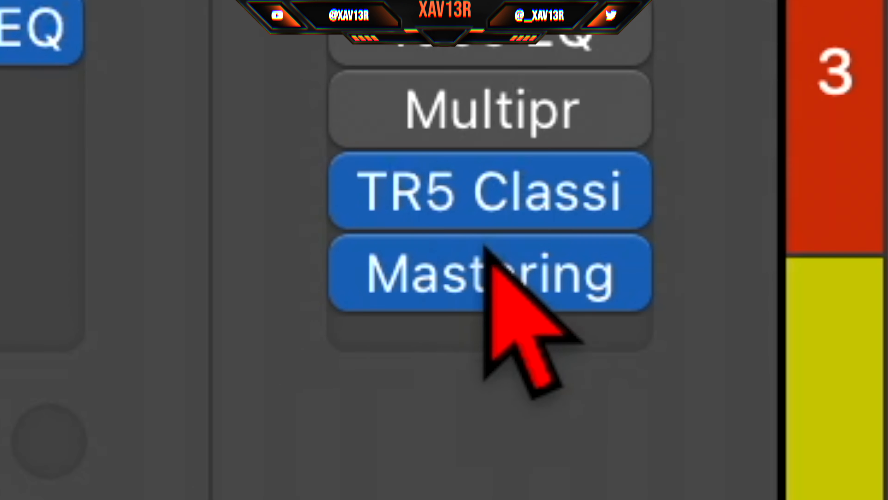
{"action": "left_click_drag", "start_coordinate": [742, 136], "coordinate": [611, 66]}
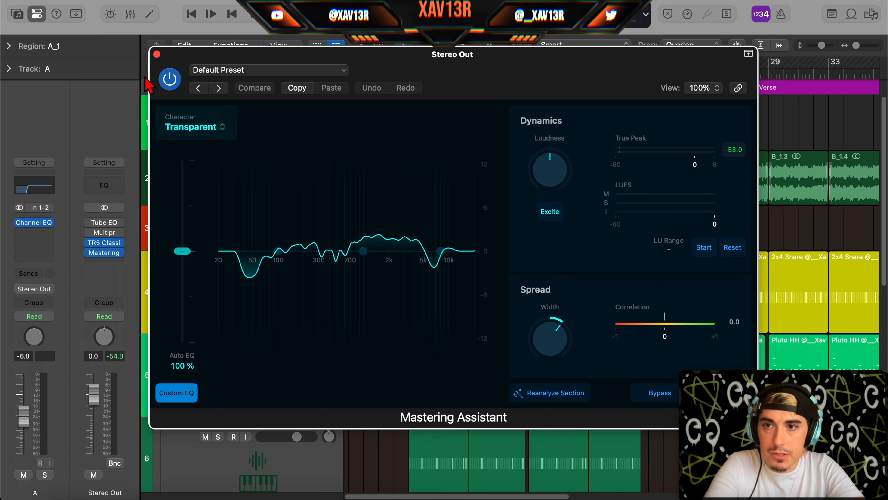
{"action": "left_click", "coordinate": [157, 54]}
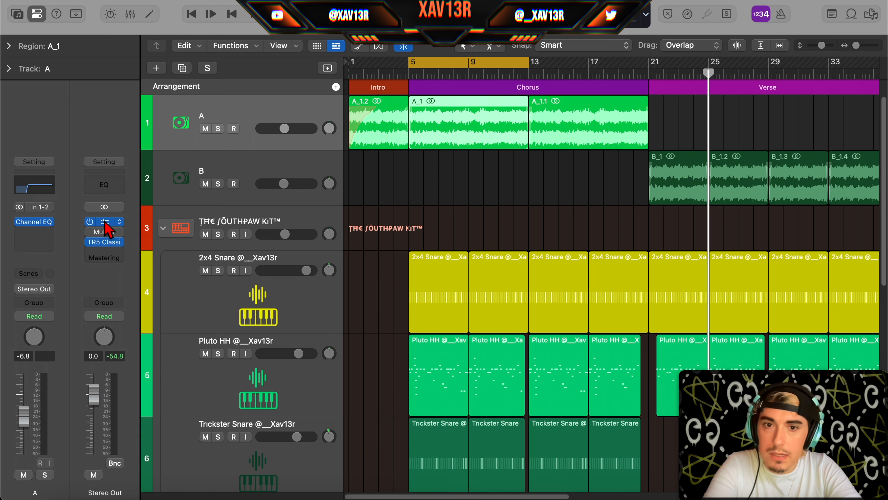
Open the Tube EQ on the Stereo Out channel, scale its window to 100% and fine-tune the output Drive.
{"action": "left_click", "coordinate": [105, 224]}
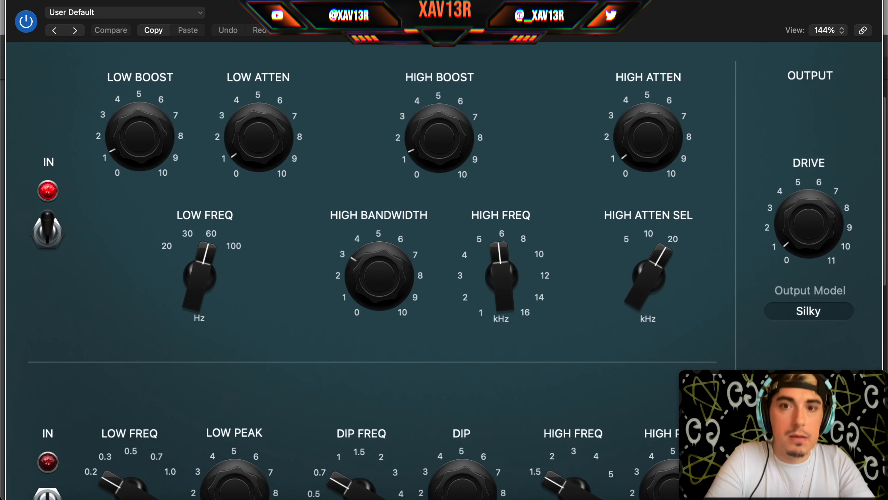
{"action": "left_click", "coordinate": [830, 30]}
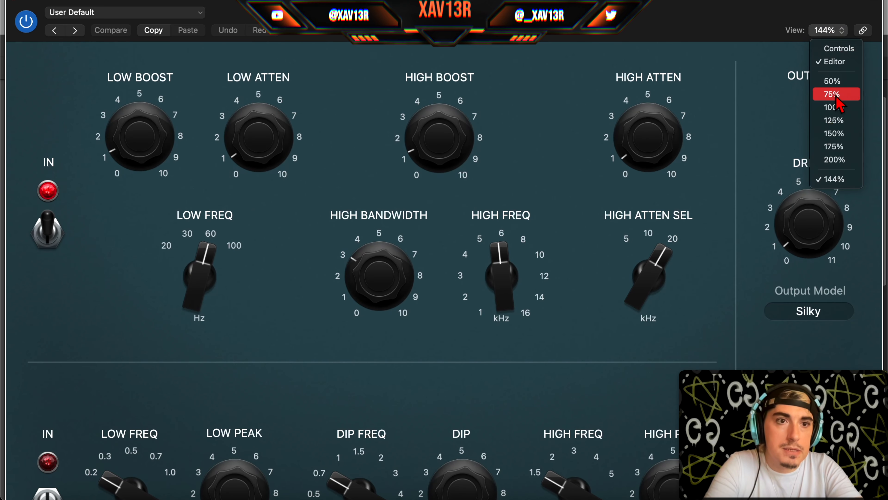
{"action": "left_click", "coordinate": [837, 108]}
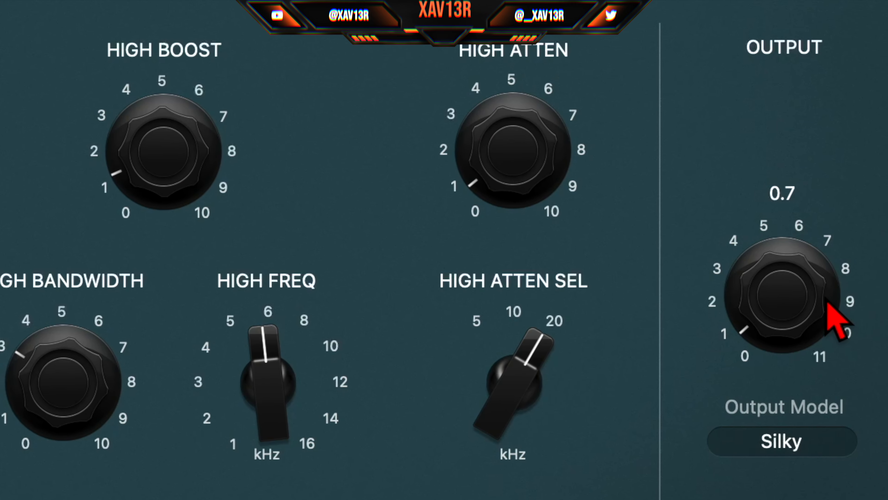
{"action": "left_click_drag", "start_coordinate": [827, 298], "coordinate": [872, 259]}
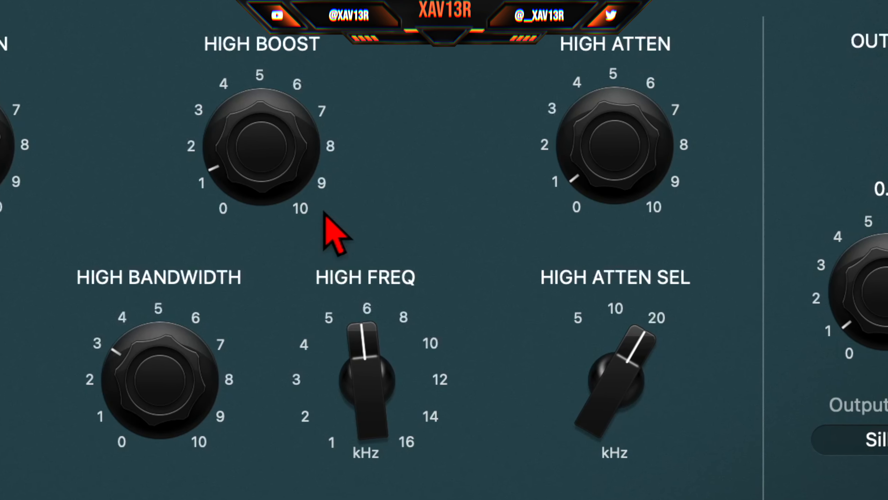
Set the Tube EQ's High Atten to 1.8 and Low Atten to about 1.9, lower High Boost slightly and adjust High Bandwidth.
{"action": "left_click_drag", "start_coordinate": [234, 142], "coordinate": [230, 134]}
{"action": "left_click_drag", "start_coordinate": [293, 132], "coordinate": [331, 155]}
{"action": "left_click_drag", "start_coordinate": [680, 149], "coordinate": [777, 103]}
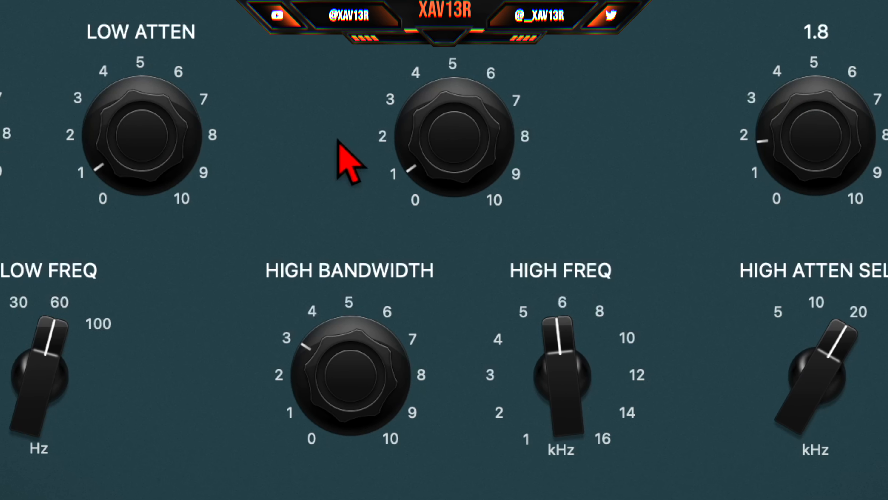
{"action": "left_click_drag", "start_coordinate": [163, 151], "coordinate": [163, 151]}
{"action": "left_click_drag", "start_coordinate": [228, 149], "coordinate": [225, 121]}
{"action": "left_click_drag", "start_coordinate": [289, 100], "coordinate": [290, 94]}
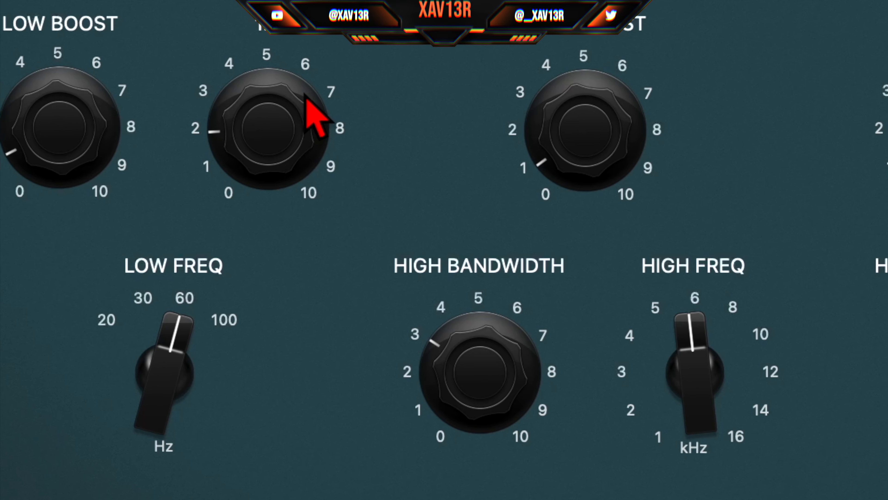
{"action": "left_click_drag", "start_coordinate": [407, 385], "coordinate": [485, 353]}
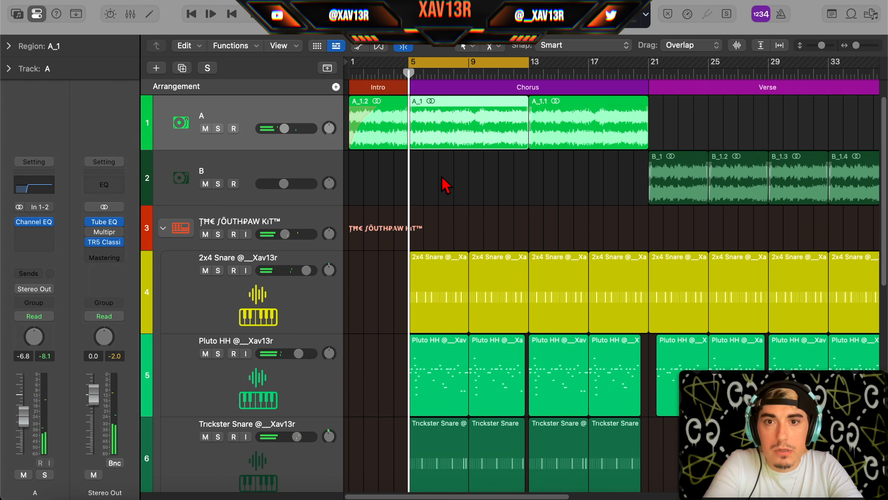
Enable the Multipressor on the Stereo Out channel, open its window and check the Autogain setting.
{"action": "left_click", "coordinate": [109, 235]}
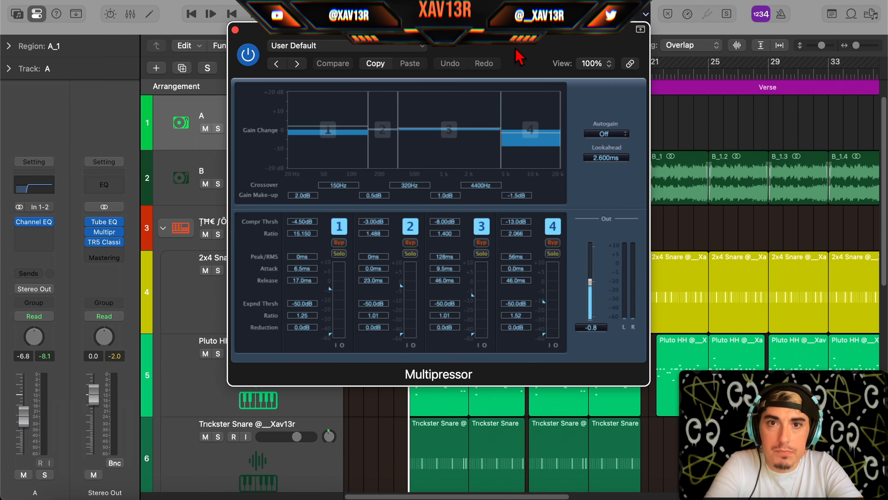
{"action": "left_click_drag", "start_coordinate": [516, 50], "coordinate": [519, 57]}
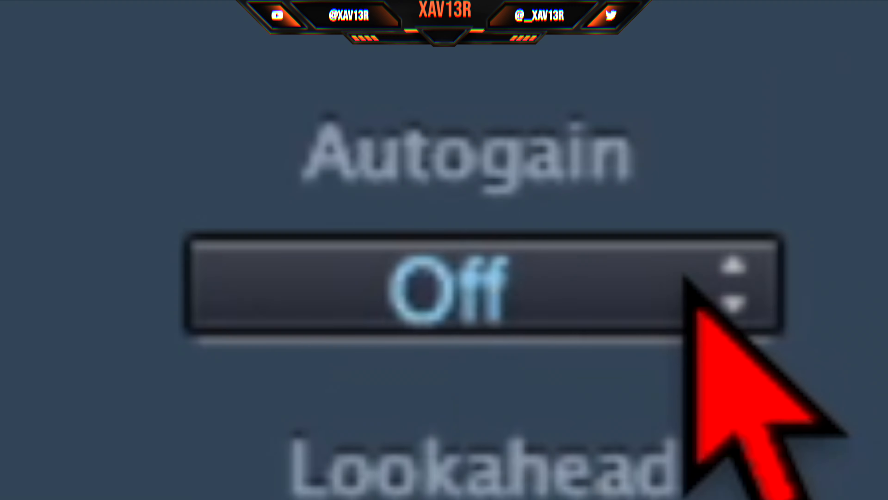
{"action": "left_click", "coordinate": [626, 141]}
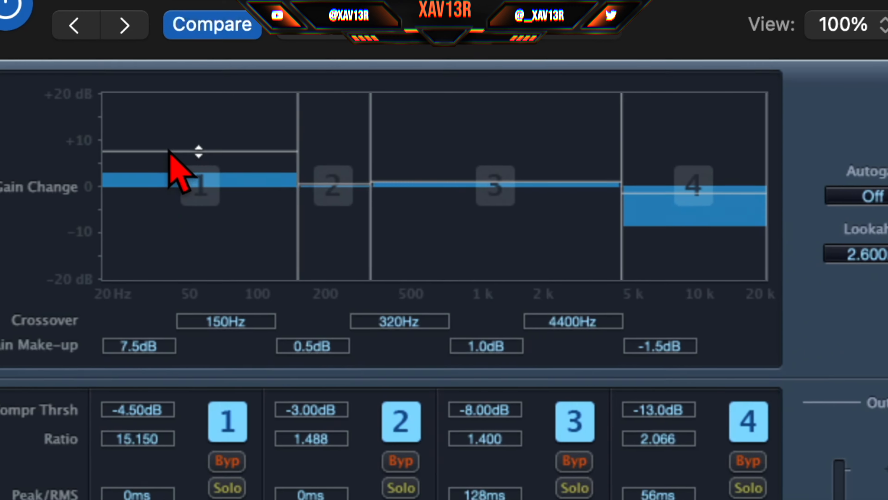
Set the Multipressor's make-up gain to 7.0 dB on band 1 and 0.0 dB on band 4, and adjust its output level.
{"action": "mouse_move", "coordinate": [168, 151]}
{"action": "left_mouse_down"}
{"action": "mouse_move", "coordinate": [170, 167]}
{"action": "mouse_move", "coordinate": [175, 155]}
{"action": "left_mouse_up"}
{"action": "left_click_drag", "start_coordinate": [301, 128], "coordinate": [301, 126]}
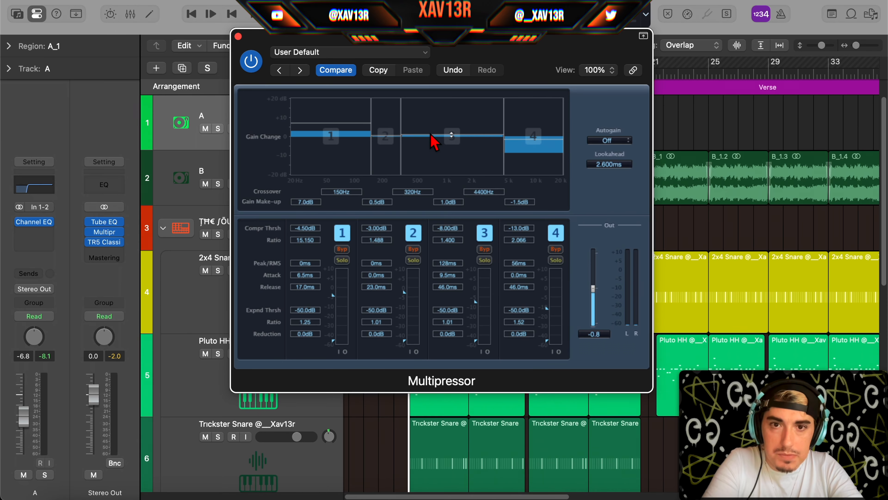
{"action": "left_click_drag", "start_coordinate": [543, 139], "coordinate": [551, 143]}
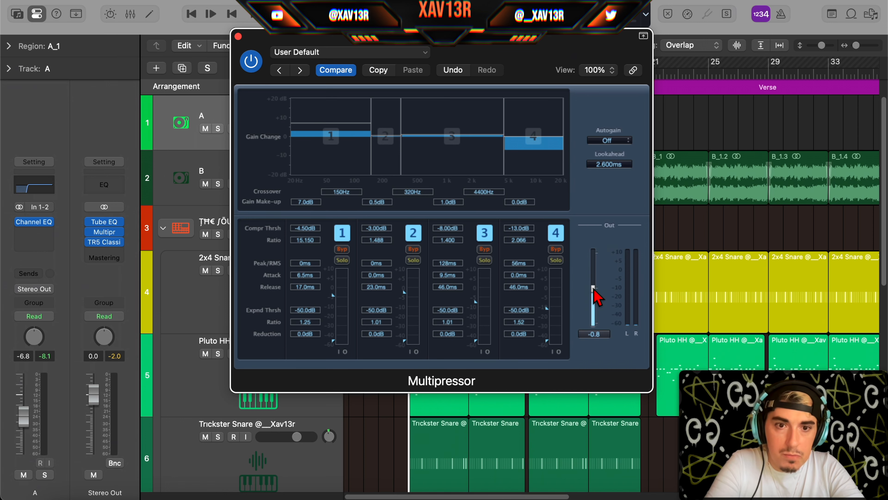
{"action": "left_click_drag", "start_coordinate": [595, 290], "coordinate": [595, 296]}
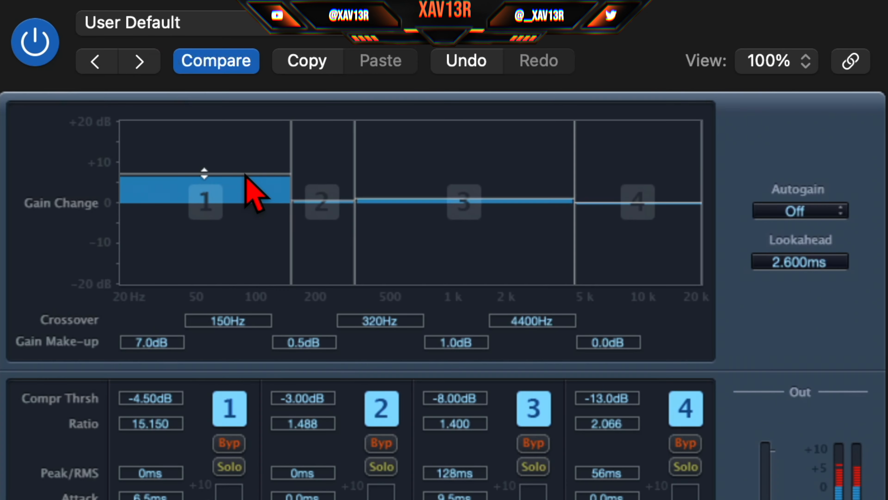
Set the Multipressor's make-up gain to 2.0 dB on band 1 and 1.5 dB on band 3 while the chorus plays.
{"action": "left_click_drag", "start_coordinate": [351, 133], "coordinate": [354, 140]}
{"action": "left_click_drag", "start_coordinate": [250, 191], "coordinate": [358, 187]}
{"action": "mouse_move", "coordinate": [428, 165]}
{"action": "left_mouse_down"}
{"action": "mouse_move", "coordinate": [426, 148]}
{"action": "mouse_move", "coordinate": [425, 162]}
{"action": "mouse_move", "coordinate": [431, 153]}
{"action": "left_mouse_up"}
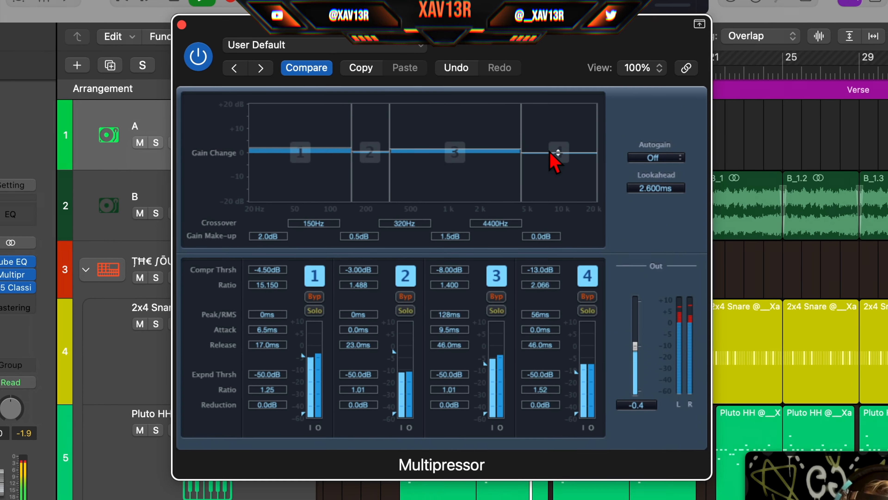
Set the Multipressor's upper crossover to 5600 Hz, band 4 make-up gain to -1.0 dB and output to -1.6 dB, and close its window.
{"action": "left_click_drag", "start_coordinate": [550, 153], "coordinate": [519, 141]}
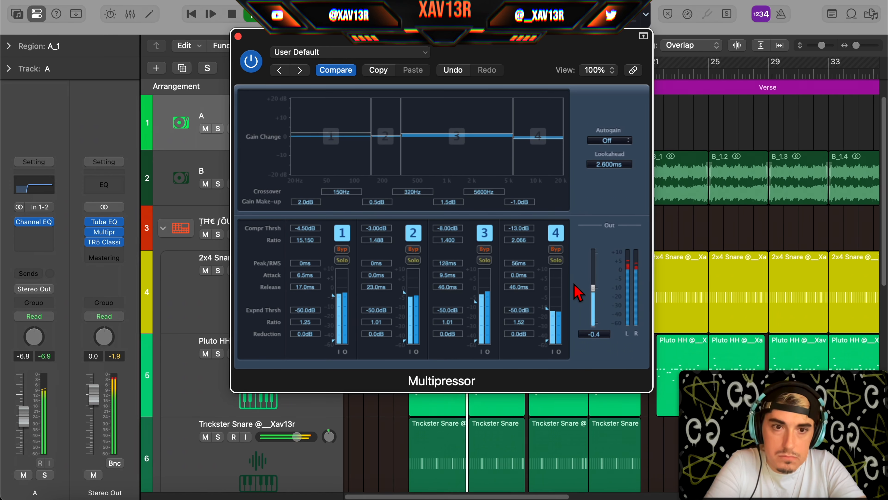
{"action": "left_click_drag", "start_coordinate": [594, 289], "coordinate": [597, 301]}
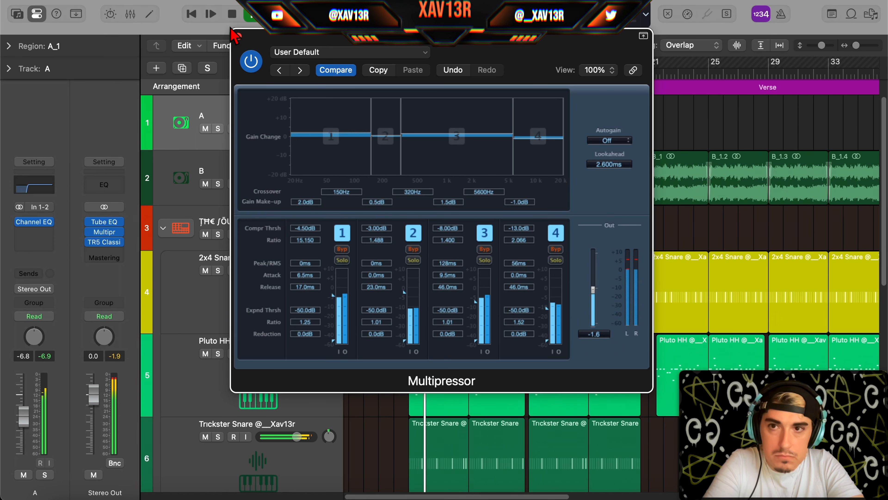
{"action": "left_click", "coordinate": [240, 36]}
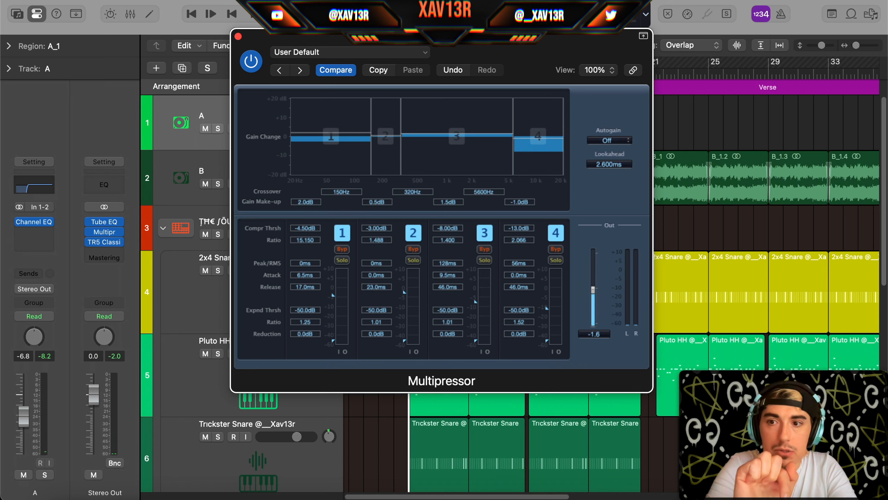
{"action": "left_click", "coordinate": [238, 36]}
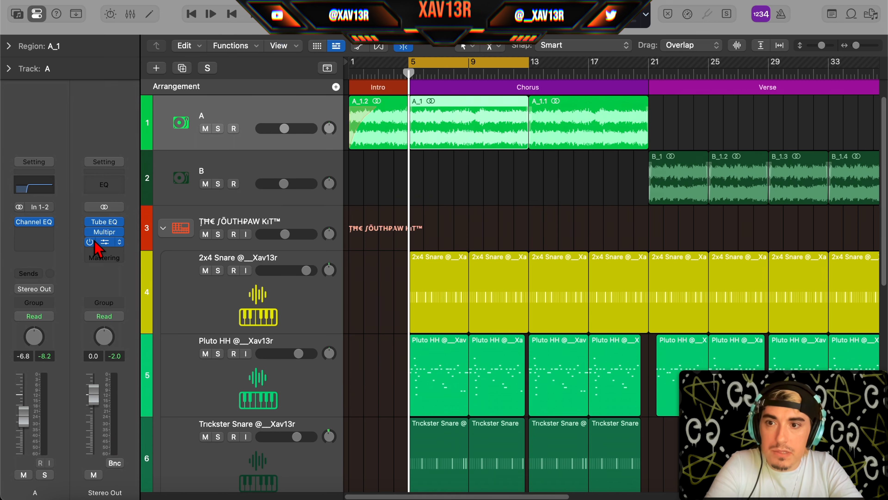
Check the TR5 Classic Clipper's settings and play the chorus with all three Stereo Out plugins bypassed for comparison.
{"action": "left_click", "coordinate": [102, 243]}
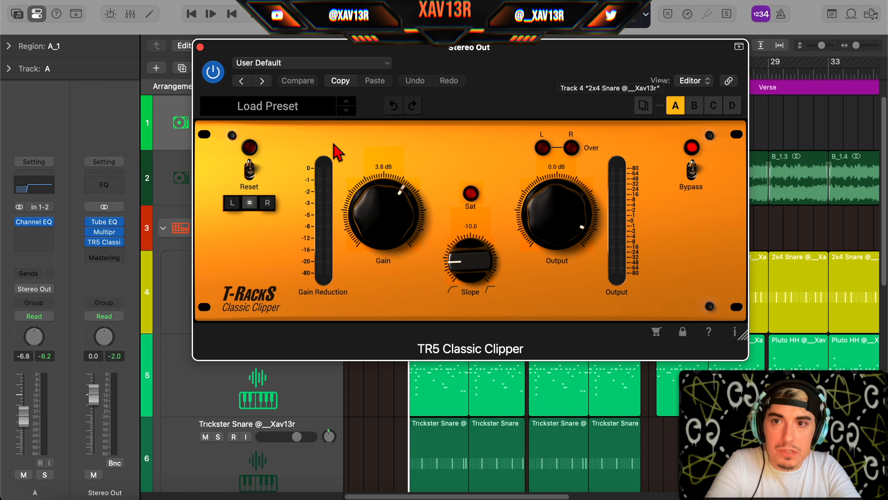
{"action": "left_click", "coordinate": [200, 46]}
{"action": "mouse_move", "coordinate": [32, 227]}
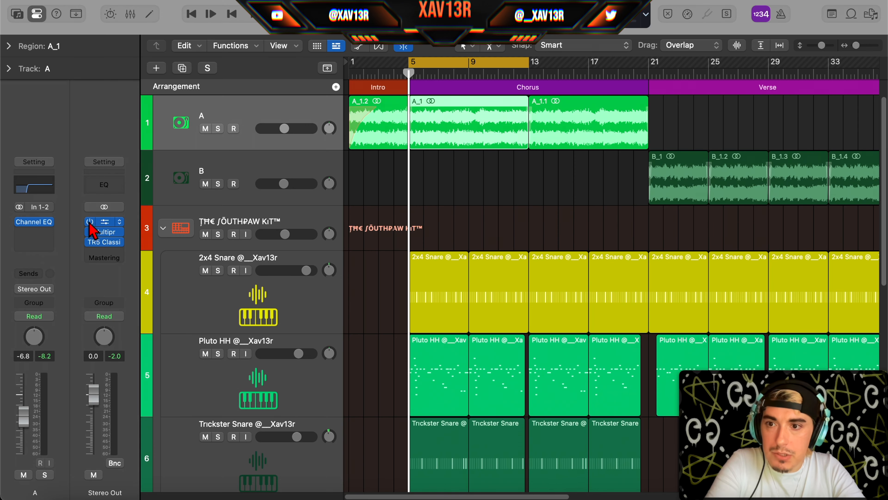
{"action": "key", "text": "space"}
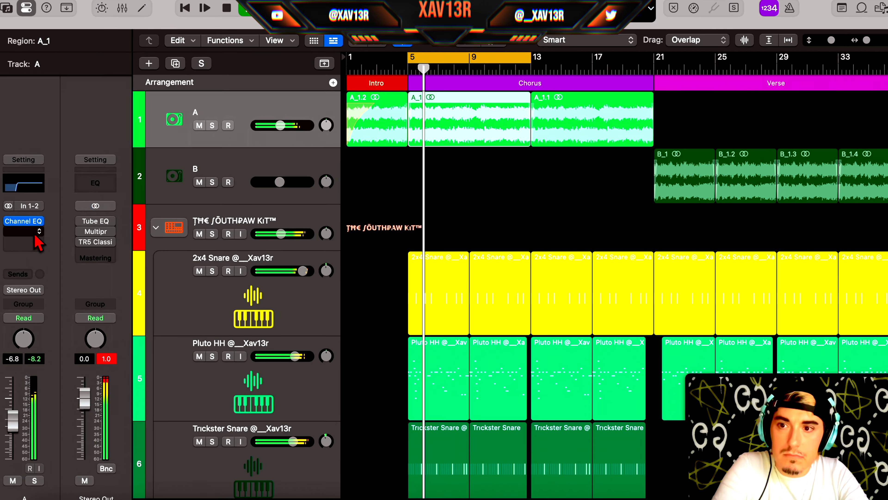